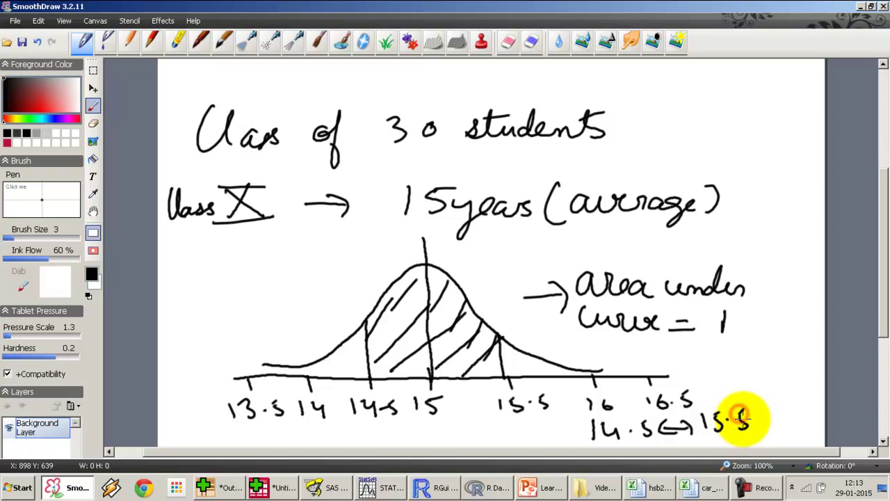
Step: Pen-write '75%' after the '14.5 ↔ 15.5' range note on the canvas
{"action": "left_click_drag", "start_coordinate": [751, 419], "coordinate": [760, 417]}
{"action": "mouse_move", "coordinate": [763, 409]}
{"action": "left_mouse_down"}
{"action": "mouse_move", "coordinate": [771, 426]}
{"action": "mouse_move", "coordinate": [785, 410]}
{"action": "mouse_move", "coordinate": [799, 413]}
{"action": "left_mouse_up"}
{"action": "mouse_move", "coordinate": [812, 407]}
{"action": "left_mouse_down"}
{"action": "mouse_move", "coordinate": [800, 425]}
{"action": "mouse_move", "coordinate": [811, 423]}
{"action": "left_mouse_up"}
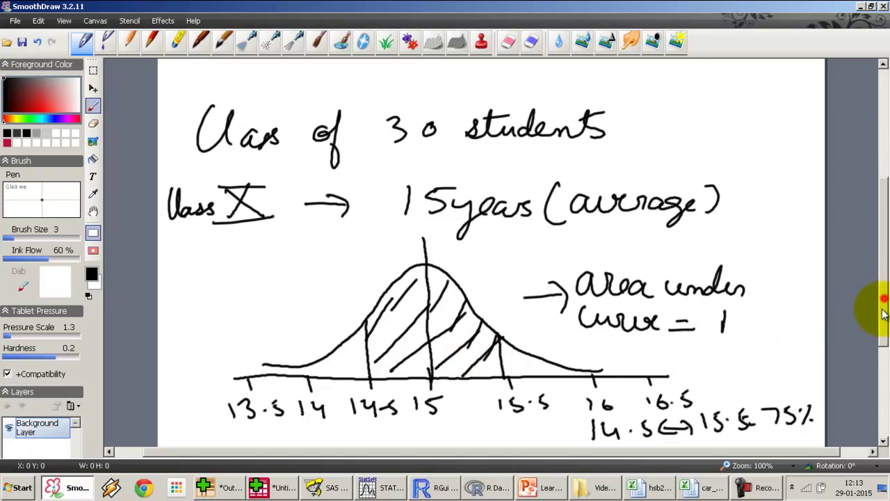
{"action": "left_click_drag", "start_coordinate": [883, 315], "coordinate": [886, 328]}
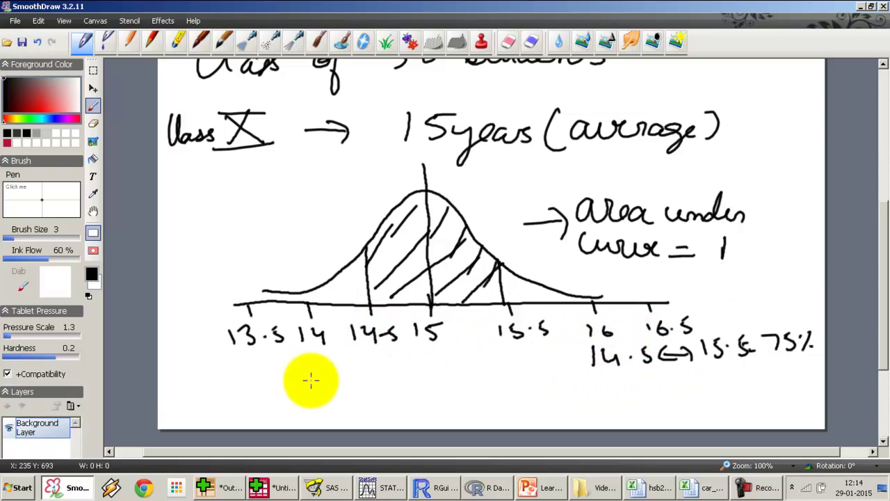
Step: Write 'age > 15.5 or' below the axis and hatch both tails, 14–14.5 and 15.5–16
{"action": "mouse_move", "coordinate": [269, 388]}
{"action": "left_mouse_down"}
{"action": "mouse_move", "coordinate": [252, 388]}
{"action": "mouse_move", "coordinate": [285, 397]}
{"action": "mouse_move", "coordinate": [324, 381]}
{"action": "mouse_move", "coordinate": [332, 398]}
{"action": "mouse_move", "coordinate": [376, 396]}
{"action": "left_mouse_up"}
{"action": "mouse_move", "coordinate": [433, 384]}
{"action": "left_mouse_down"}
{"action": "mouse_move", "coordinate": [452, 395]}
{"action": "mouse_move", "coordinate": [588, 384]}
{"action": "mouse_move", "coordinate": [589, 404]}
{"action": "mouse_move", "coordinate": [627, 397]}
{"action": "mouse_move", "coordinate": [638, 405]}
{"action": "left_mouse_up"}
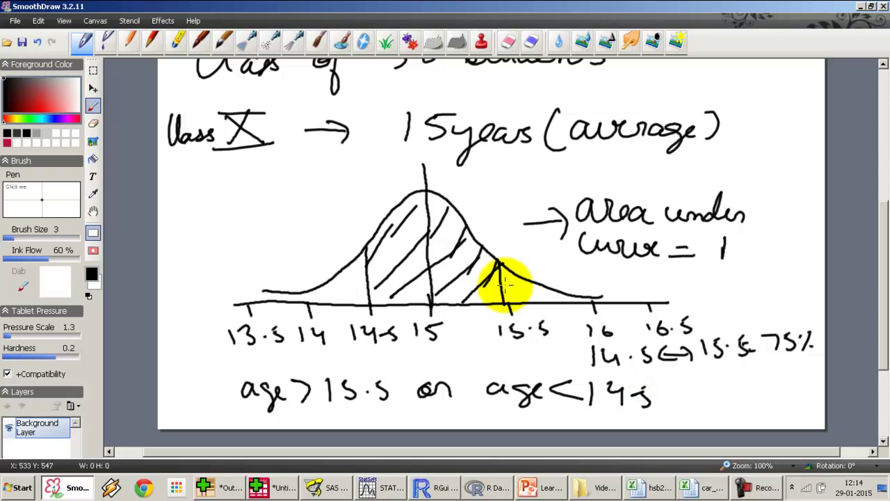
{"action": "mouse_move", "coordinate": [506, 281]}
{"action": "left_mouse_down"}
{"action": "mouse_move", "coordinate": [531, 281]}
{"action": "mouse_move", "coordinate": [505, 295]}
{"action": "mouse_move", "coordinate": [548, 292]}
{"action": "mouse_move", "coordinate": [526, 305]}
{"action": "mouse_move", "coordinate": [562, 294]}
{"action": "mouse_move", "coordinate": [561, 304]}
{"action": "mouse_move", "coordinate": [583, 299]}
{"action": "left_mouse_up"}
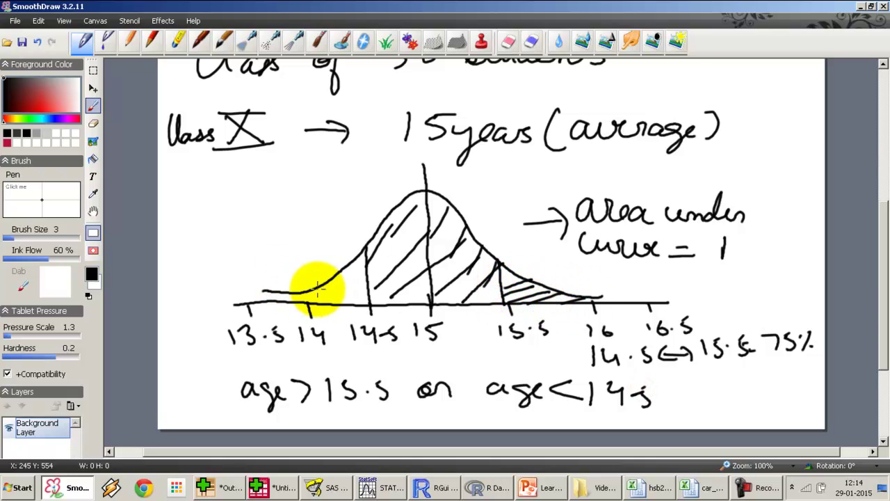
{"action": "left_click_drag", "start_coordinate": [300, 304], "coordinate": [346, 273]}
{"action": "left_click_drag", "start_coordinate": [325, 304], "coordinate": [337, 284]}
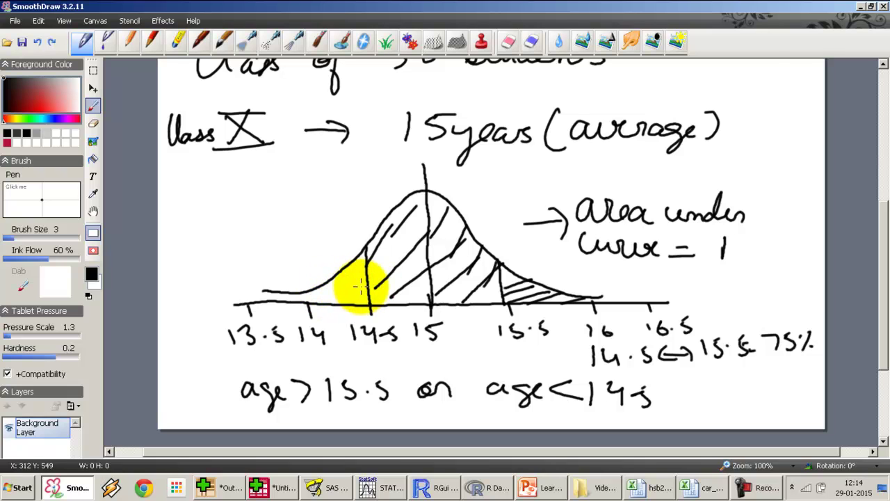
{"action": "mouse_move", "coordinate": [340, 277]}
{"action": "left_mouse_down"}
{"action": "mouse_move", "coordinate": [347, 298]}
{"action": "mouse_move", "coordinate": [299, 294]}
{"action": "mouse_move", "coordinate": [311, 299]}
{"action": "left_mouse_up"}
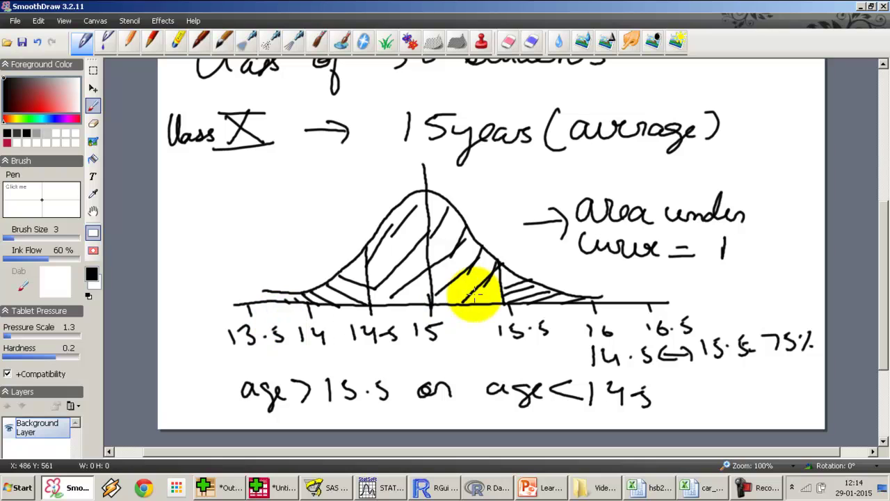
Step: Finish the note so it reads 'age < 14.5 = 25%'
{"action": "left_click", "coordinate": [671, 395]}
{"action": "mouse_move", "coordinate": [706, 390]}
{"action": "left_mouse_down"}
{"action": "mouse_move", "coordinate": [746, 396]}
{"action": "mouse_move", "coordinate": [745, 404]}
{"action": "mouse_move", "coordinate": [747, 388]}
{"action": "mouse_move", "coordinate": [769, 406]}
{"action": "left_mouse_up"}
{"action": "left_click", "coordinate": [786, 399]}
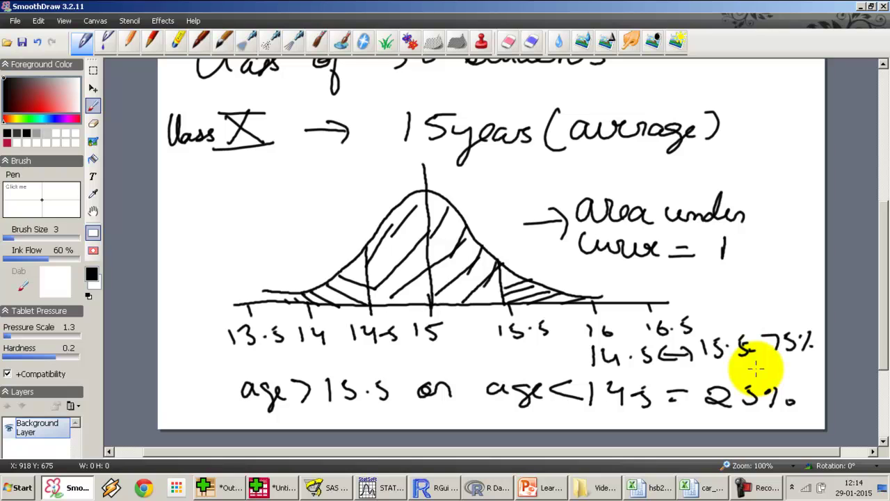
{"action": "left_click_drag", "start_coordinate": [881, 297], "coordinate": [888, 268]}
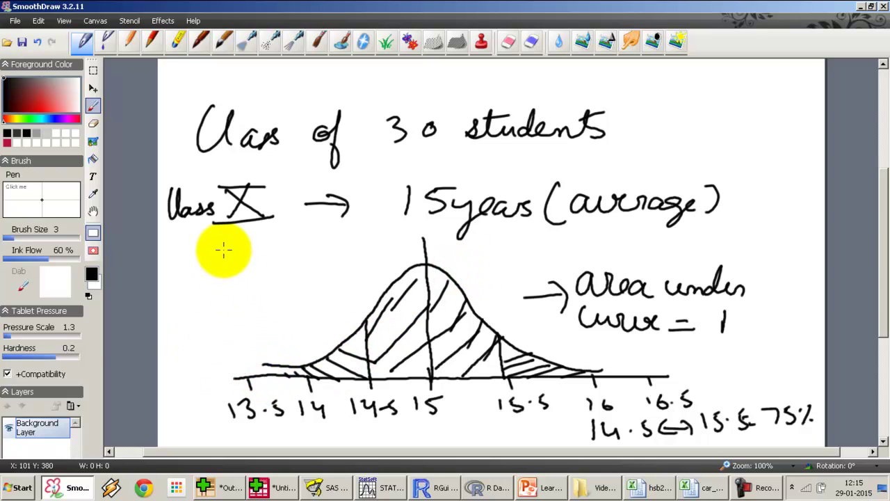
Step: Draw a vertical axis left of the curve and label it 'P'
{"action": "left_click_drag", "start_coordinate": [220, 241], "coordinate": [238, 379]}
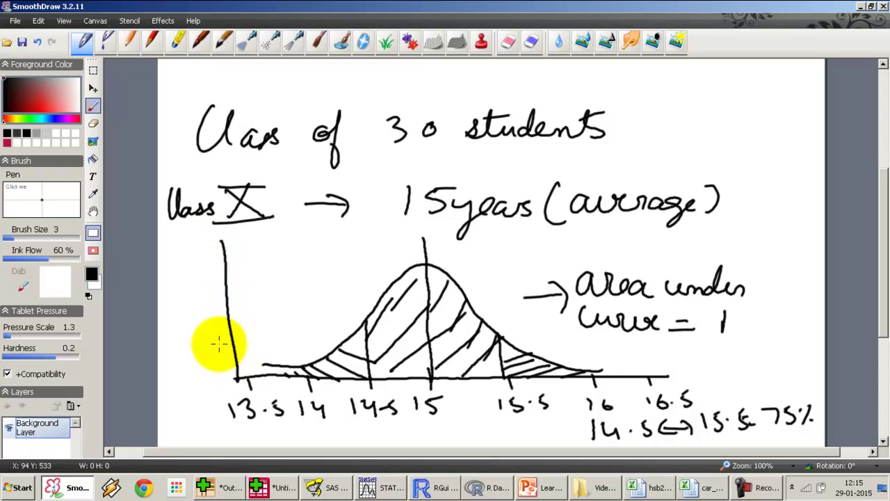
{"action": "left_click_drag", "start_coordinate": [196, 280], "coordinate": [201, 306]}
{"action": "left_click_drag", "start_coordinate": [197, 280], "coordinate": [199, 294]}
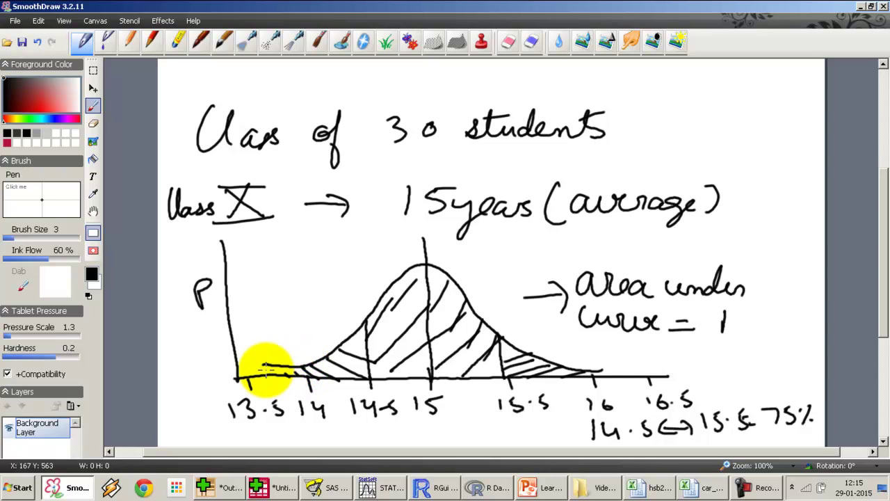
Step: Mark the curve's start near 13.5, circle its central region, and switch to the car_sales workbook
{"action": "left_click_drag", "start_coordinate": [258, 362], "coordinate": [255, 368]}
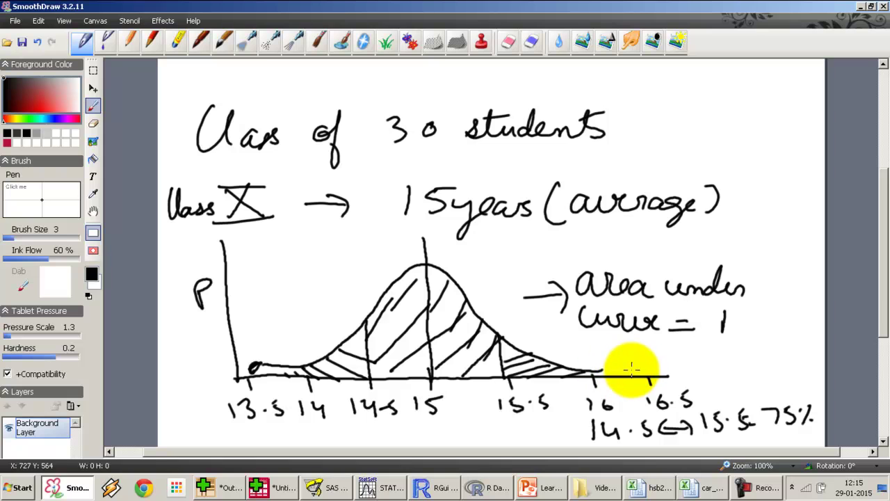
{"action": "mouse_move", "coordinate": [448, 250]}
{"action": "left_mouse_down"}
{"action": "mouse_move", "coordinate": [419, 241]}
{"action": "mouse_move", "coordinate": [360, 270]}
{"action": "mouse_move", "coordinate": [351, 329]}
{"action": "mouse_move", "coordinate": [385, 369]}
{"action": "mouse_move", "coordinate": [457, 386]}
{"action": "mouse_move", "coordinate": [505, 354]}
{"action": "mouse_move", "coordinate": [499, 311]}
{"action": "mouse_move", "coordinate": [475, 284]}
{"action": "mouse_move", "coordinate": [417, 265]}
{"action": "mouse_move", "coordinate": [379, 333]}
{"action": "left_mouse_up"}
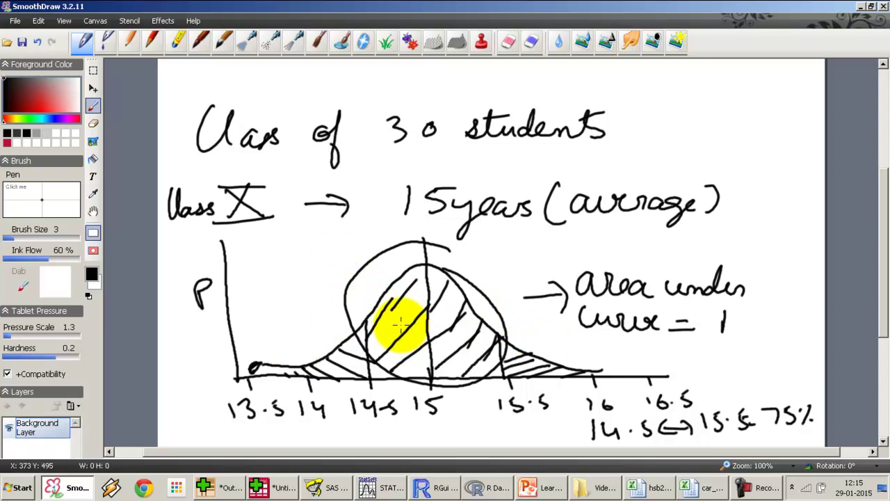
{"action": "left_click", "coordinate": [700, 487]}
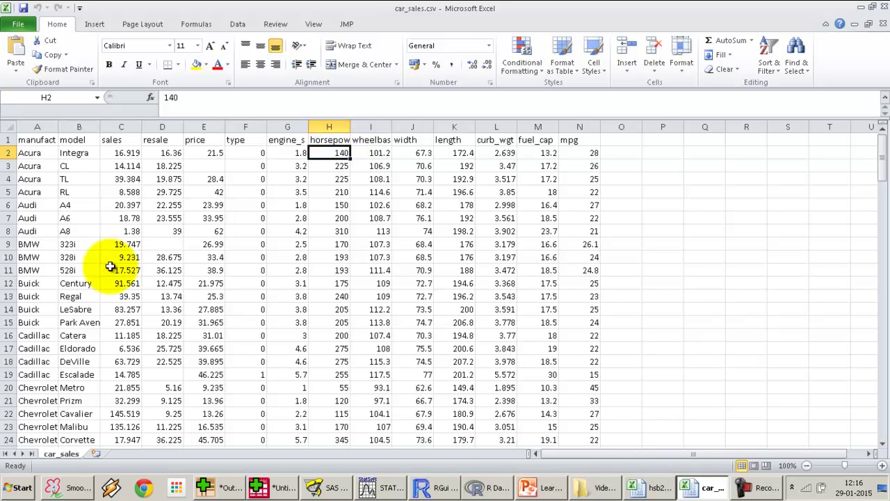
Step: Select horsepower column H and open Data Analysis from the Data tab
{"action": "scroll", "coordinate": [327, 199], "scroll_direction": "down", "scroll_amount": 16}
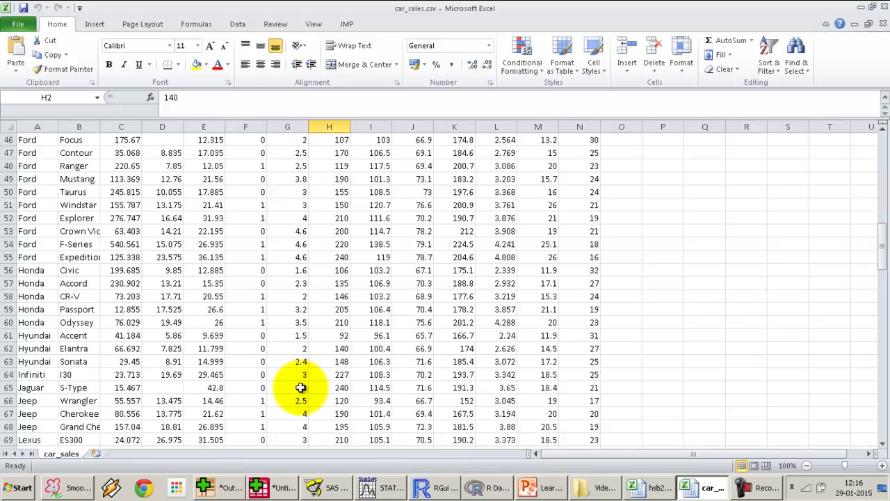
{"action": "scroll", "coordinate": [308, 387], "scroll_direction": "up", "scroll_amount": 16}
{"action": "left_click", "coordinate": [329, 126]}
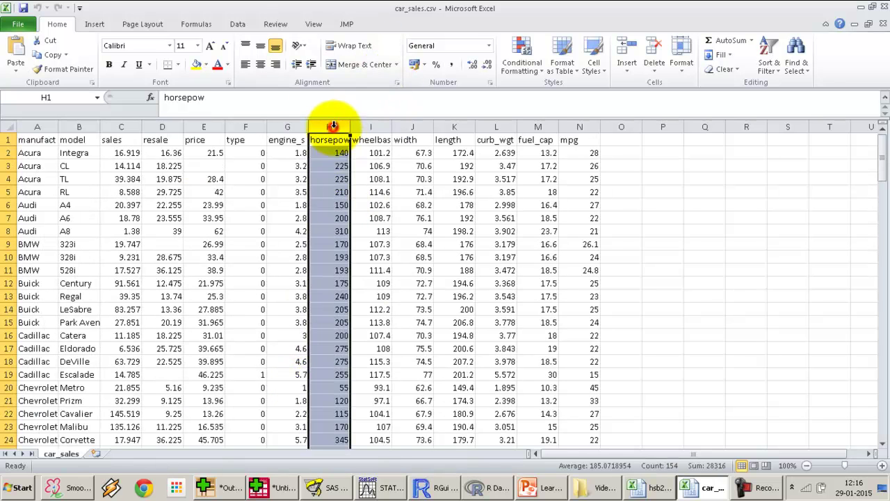
{"action": "left_click", "coordinate": [238, 24]}
{"action": "left_click", "coordinate": [793, 42]}
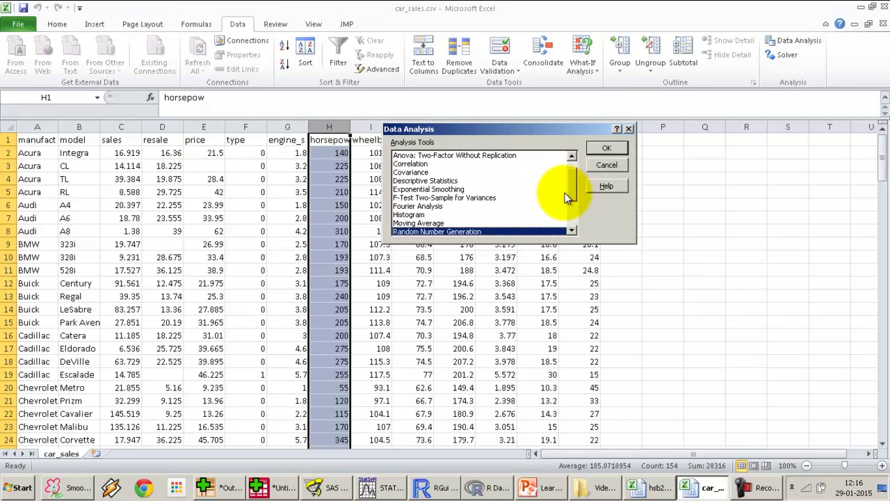
Step: Choose Descriptive Statistics from the Data Analysis tools
{"action": "left_click_drag", "start_coordinate": [572, 189], "coordinate": [577, 163]}
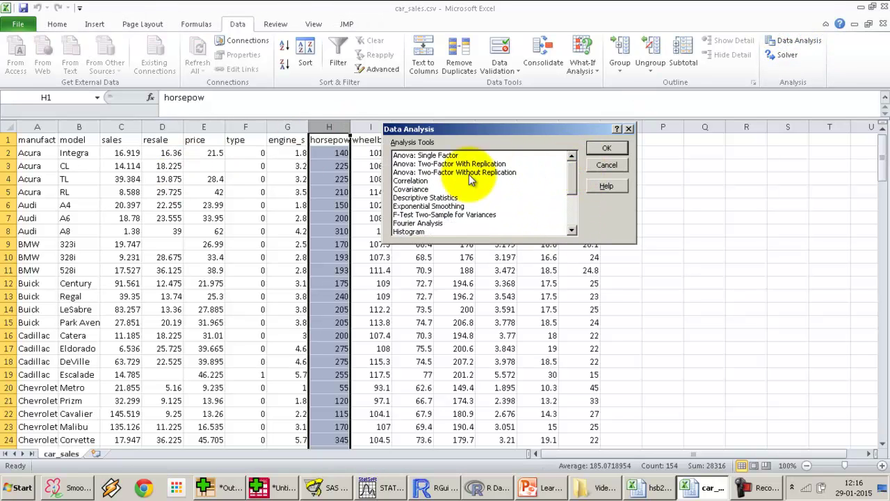
{"action": "left_click", "coordinate": [427, 196]}
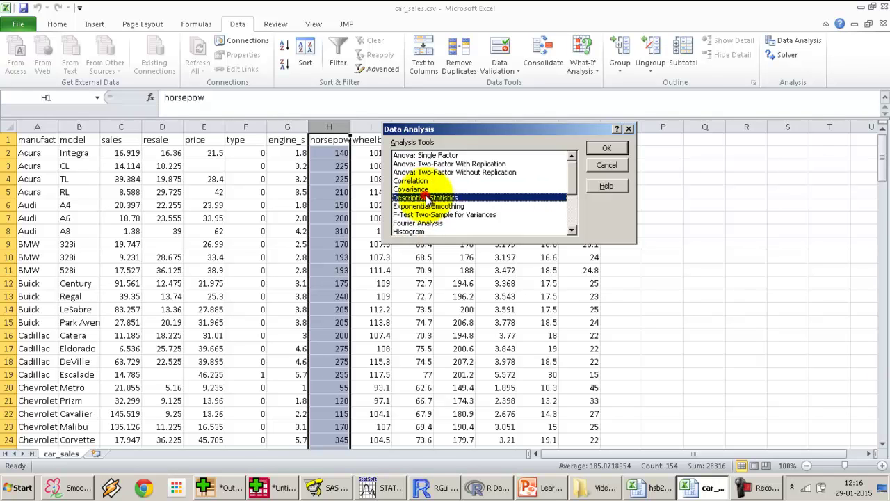
{"action": "left_click", "coordinate": [606, 148]}
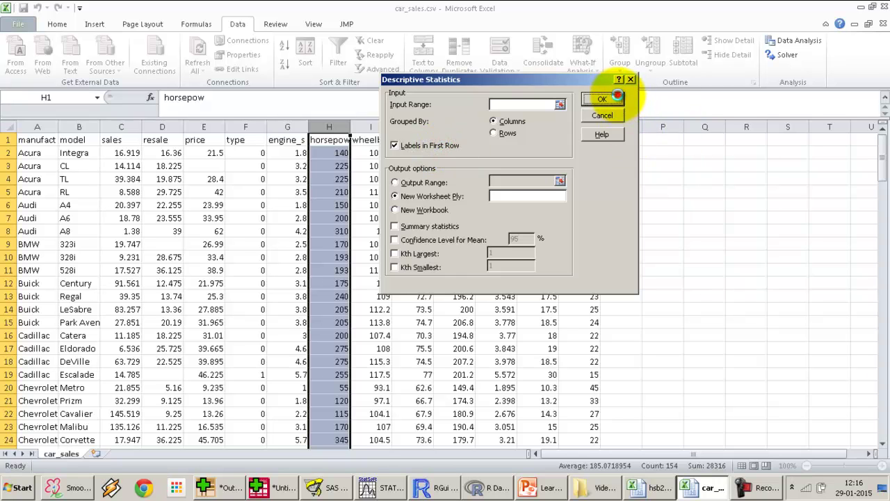
{"action": "left_click", "coordinate": [617, 95]}
{"action": "left_click", "coordinate": [412, 264]}
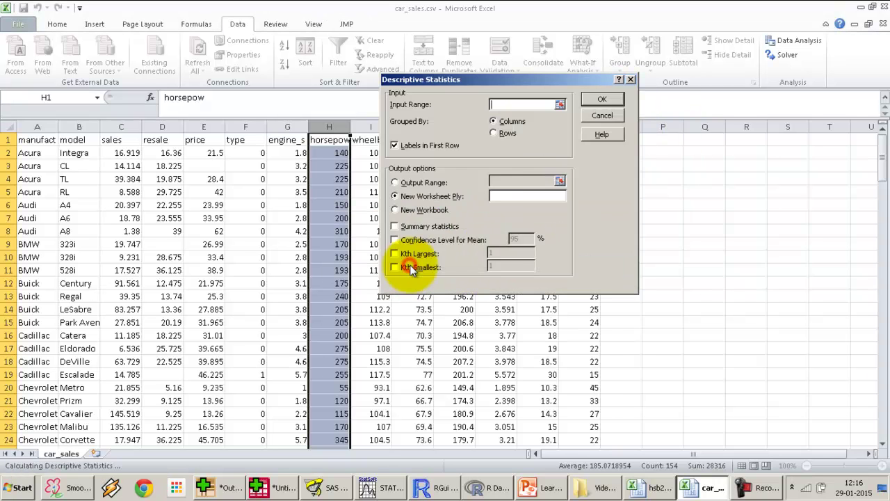
Step: Set the Input Range to column H ($H:$H)
{"action": "left_click", "coordinate": [560, 104]}
{"action": "left_click", "coordinate": [322, 125]}
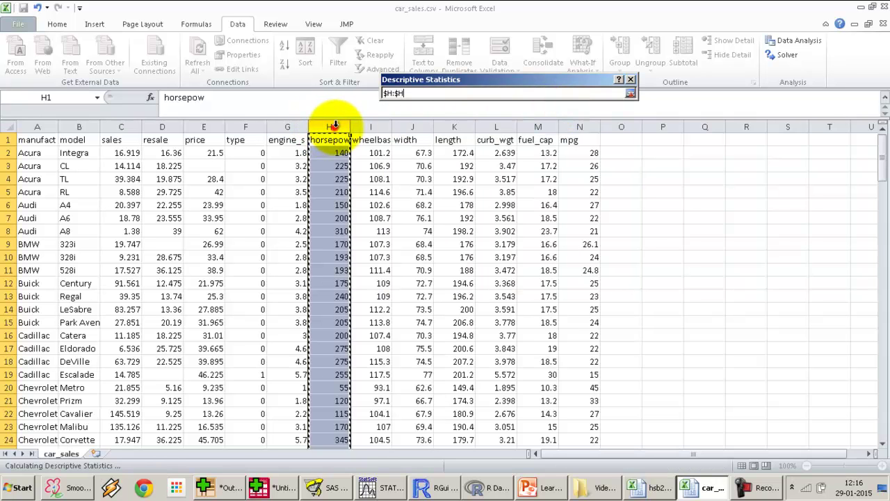
{"action": "left_click", "coordinate": [630, 92]}
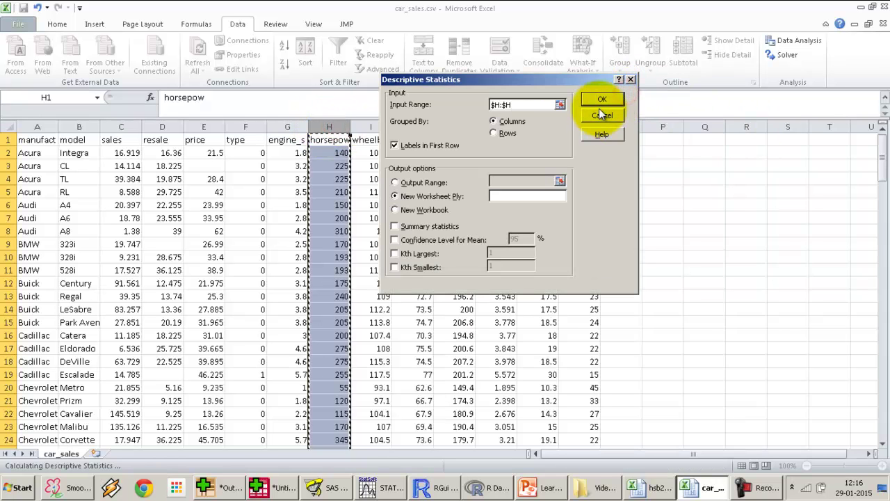
{"action": "left_click", "coordinate": [599, 100]}
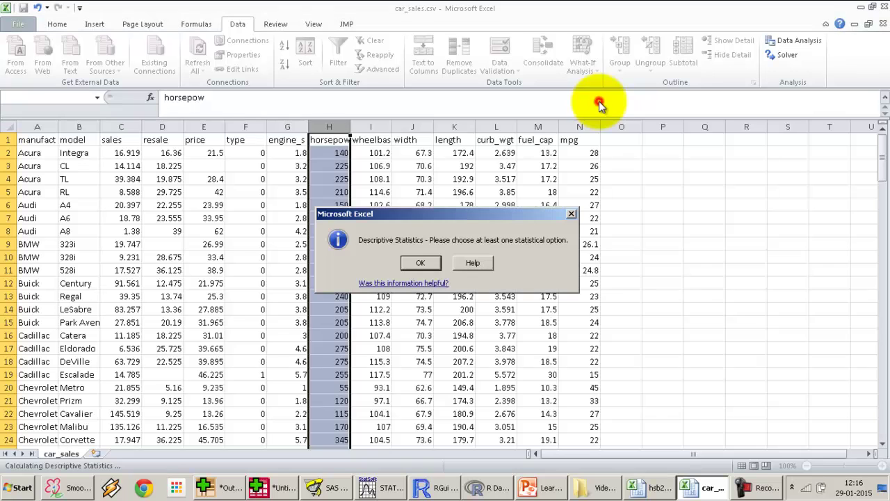
{"action": "left_click", "coordinate": [422, 262]}
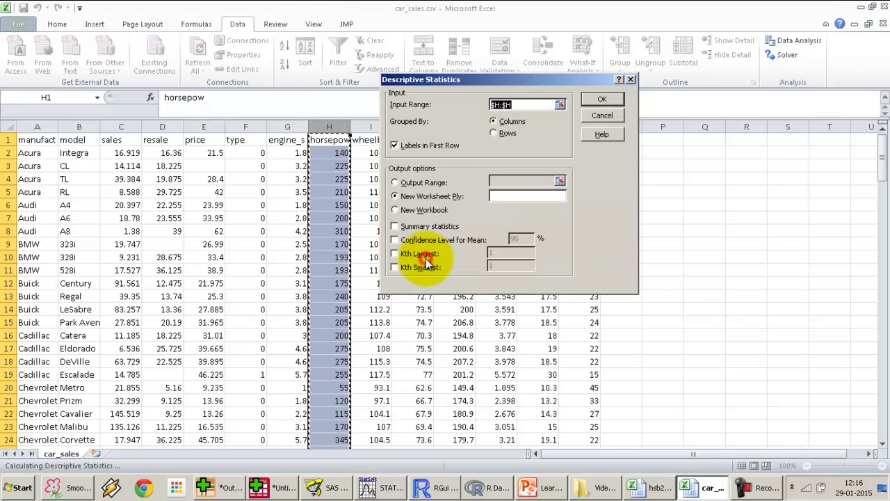
Step: Tick Summary statistics, Kth Largest and Kth Smallest, and output to a new sheet
{"action": "left_click", "coordinate": [395, 226]}
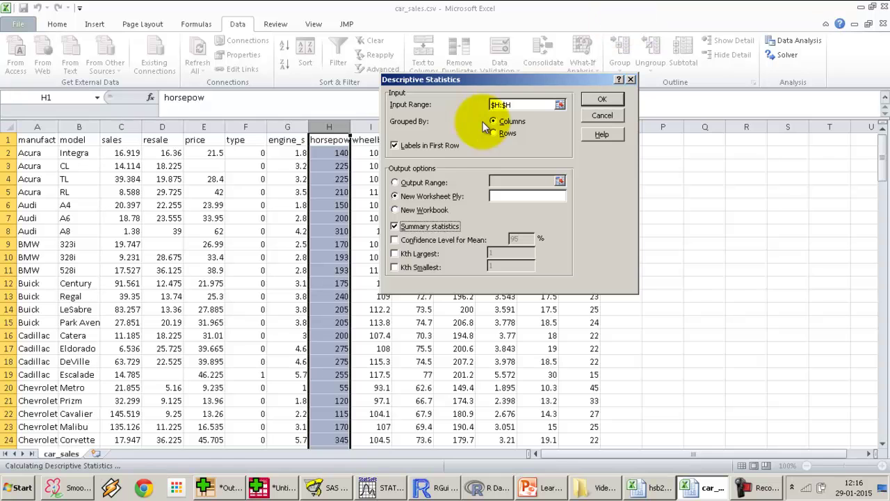
{"action": "left_click", "coordinate": [401, 253]}
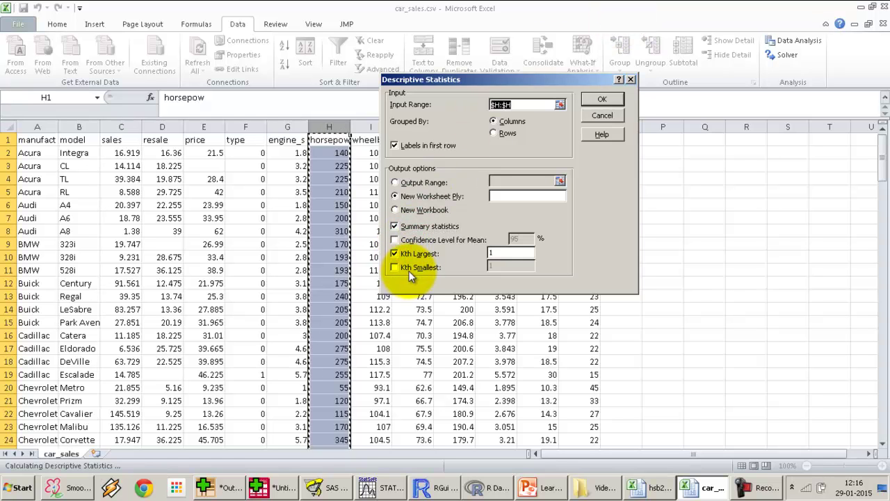
{"action": "left_click", "coordinate": [408, 268]}
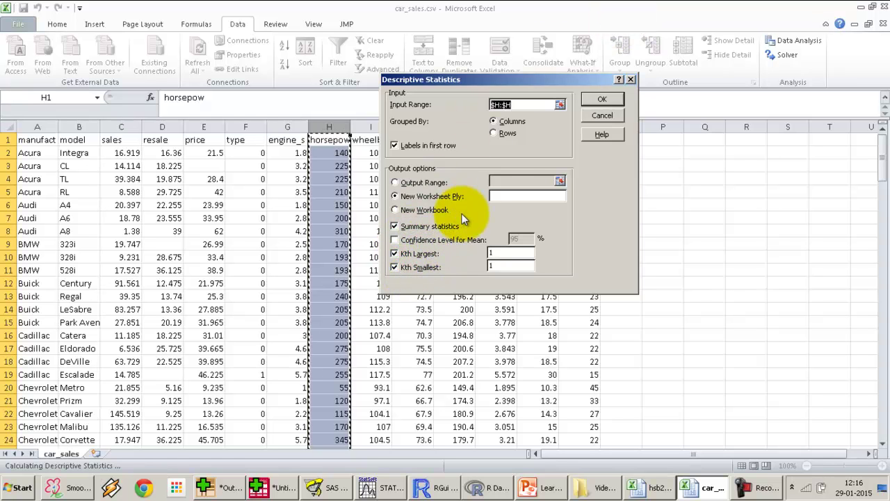
{"action": "left_click", "coordinate": [603, 99]}
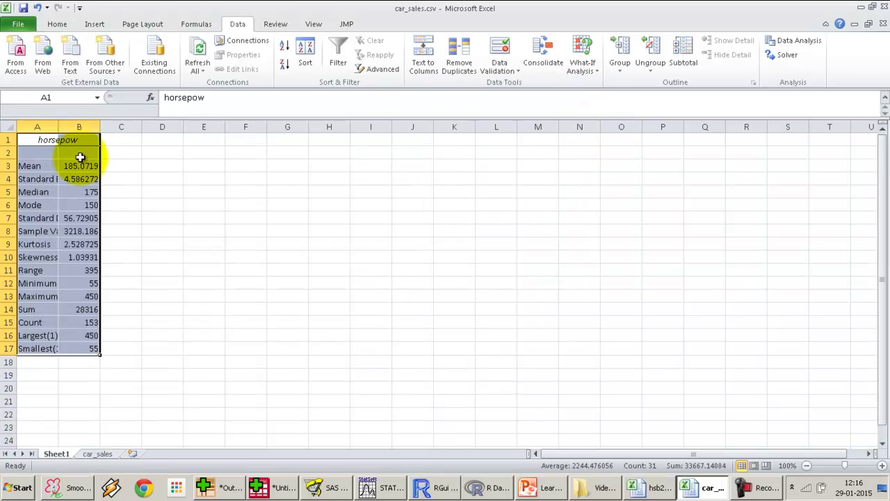
Step: Autofit column A, then inspect the Mean in B3 and the values in B12 and B13
{"action": "double_click", "coordinate": [62, 124]}
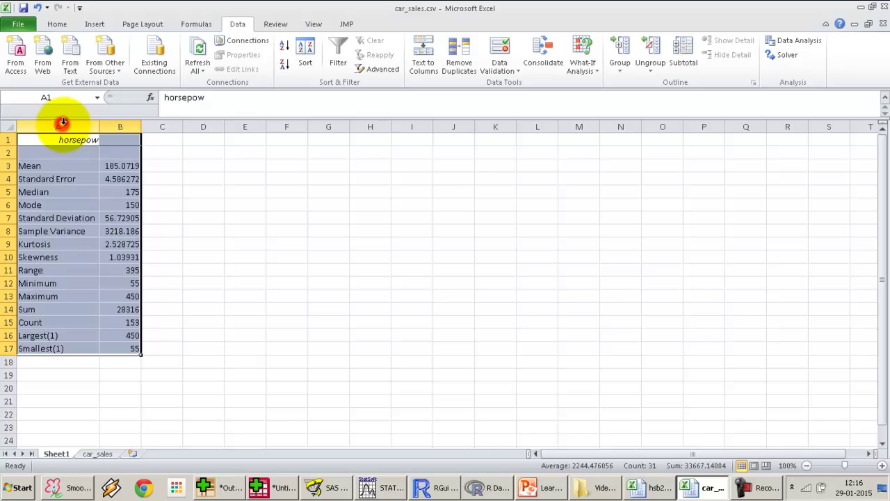
{"action": "left_click", "coordinate": [125, 164]}
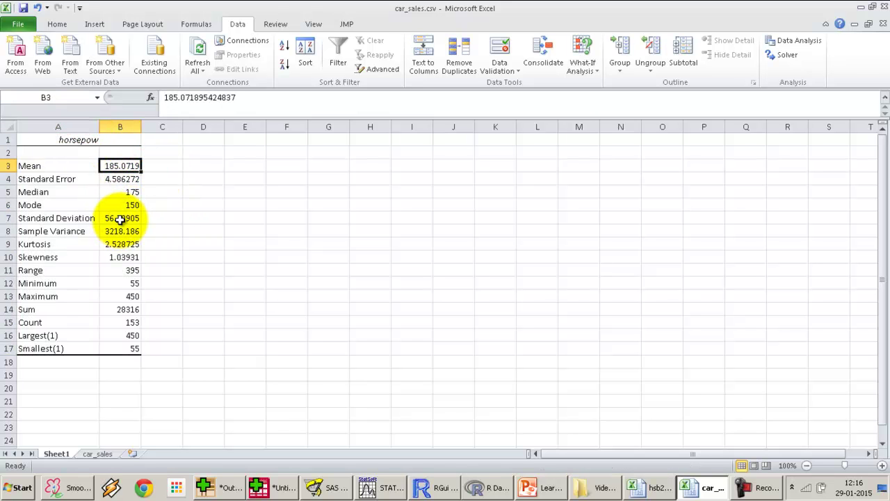
{"action": "left_click", "coordinate": [128, 284]}
{"action": "left_click", "coordinate": [122, 299]}
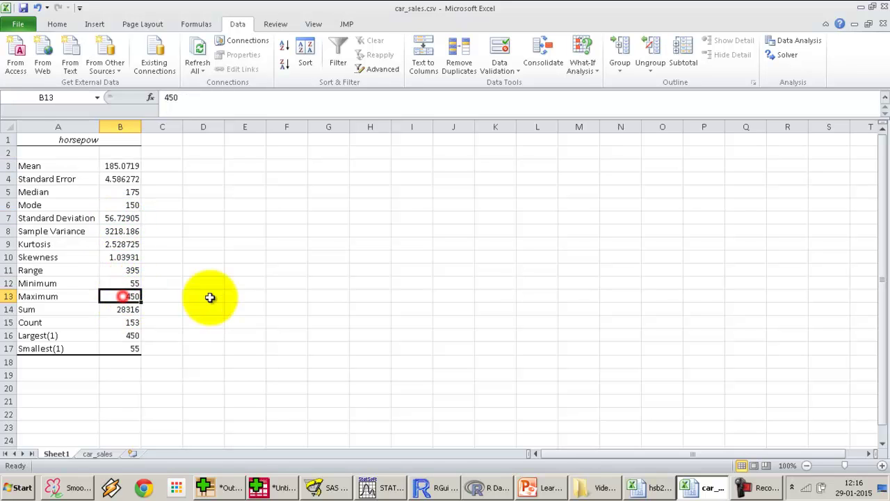